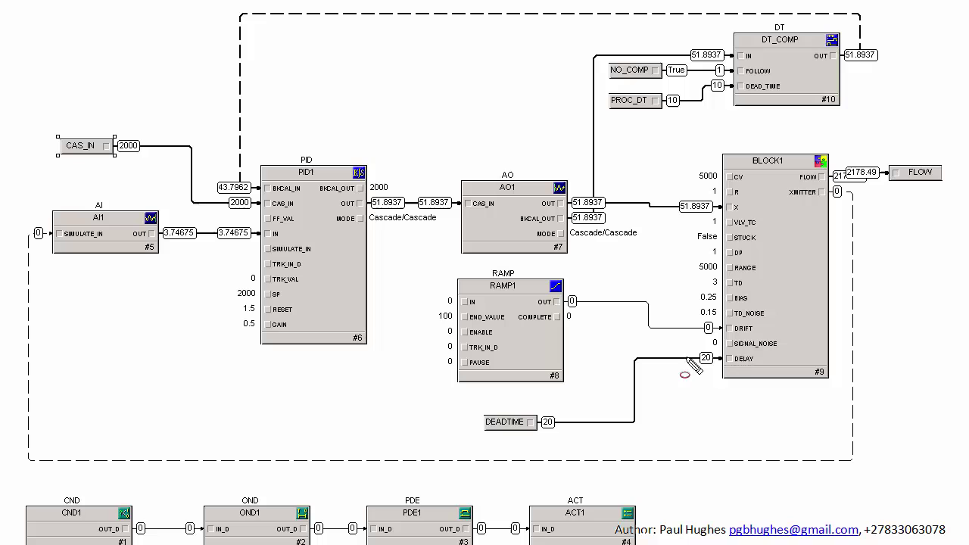
Step: Draw red ellipses around BLOCK1's DELAY input of 20 and its VLV_TC input
{"action": "mouse_move", "coordinate": [684, 364]}
{"action": "left_mouse_down"}
{"action": "mouse_move", "coordinate": [766, 379]}
{"action": "mouse_move", "coordinate": [774, 346]}
{"action": "left_mouse_up"}
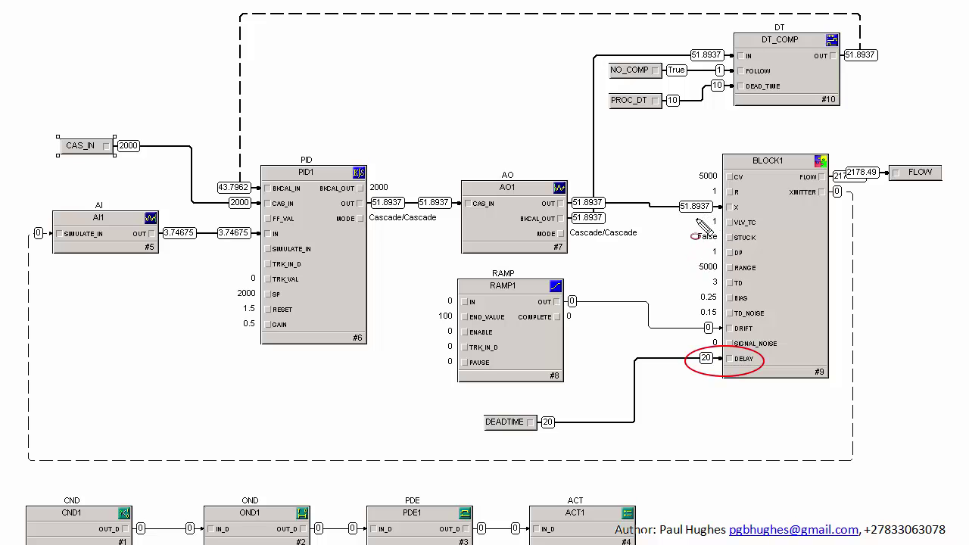
{"action": "mouse_move", "coordinate": [696, 227]}
{"action": "left_mouse_down"}
{"action": "mouse_move", "coordinate": [762, 246]}
{"action": "mouse_move", "coordinate": [765, 223]}
{"action": "left_mouse_up"}
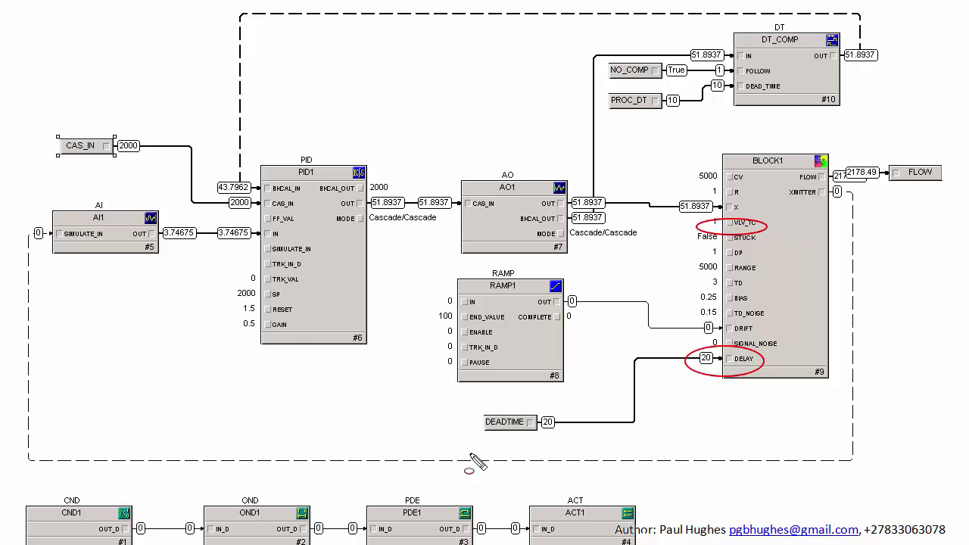
Step: Circle PID1's RESET and the DT_COMP dead-time block, and underline the CAS_IN setpoint source
{"action": "left_click_drag", "start_coordinate": [507, 300], "coordinate": [516, 297]}
{"action": "mouse_move", "coordinate": [244, 318]}
{"action": "left_mouse_down"}
{"action": "mouse_move", "coordinate": [227, 320]}
{"action": "mouse_move", "coordinate": [239, 300]}
{"action": "mouse_move", "coordinate": [299, 315]}
{"action": "left_mouse_up"}
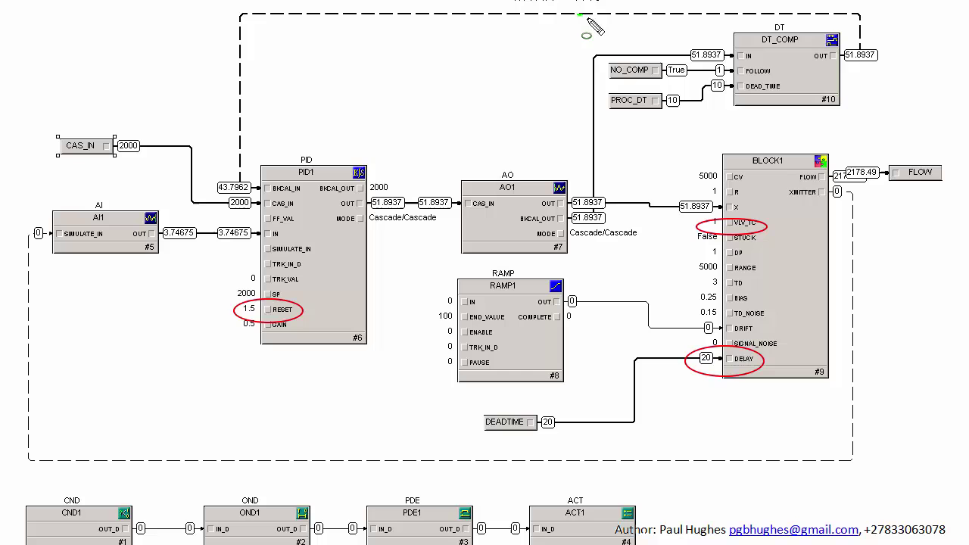
{"action": "mouse_move", "coordinate": [581, 15]}
{"action": "left_mouse_down"}
{"action": "mouse_move", "coordinate": [719, 57]}
{"action": "mouse_move", "coordinate": [860, 139]}
{"action": "mouse_move", "coordinate": [866, 130]}
{"action": "left_mouse_up"}
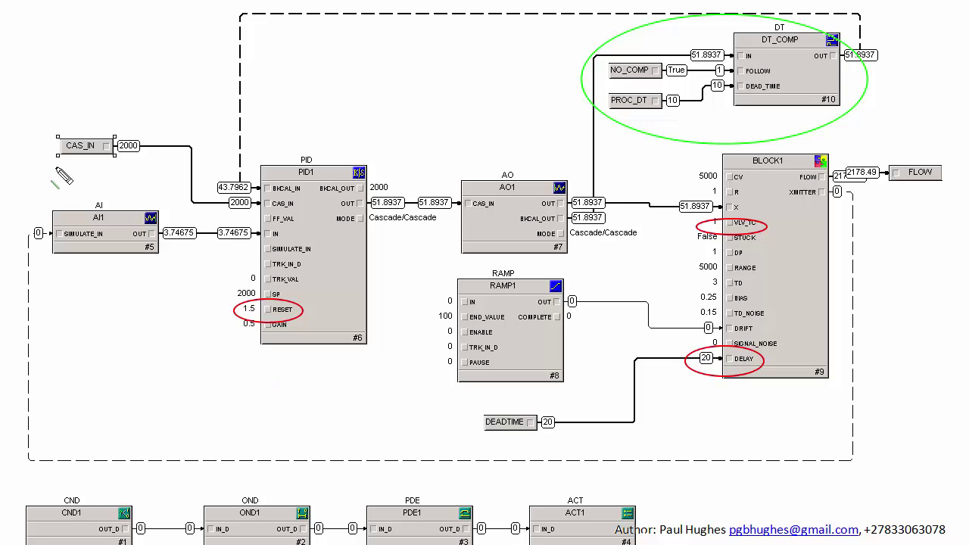
{"action": "left_click_drag", "start_coordinate": [54, 165], "coordinate": [136, 166]}
Step: Clear the diagram markings and bold the FIC-100/PID1/OUT.CV controller output trace on the trend
{"action": "key", "text": "Escape"}
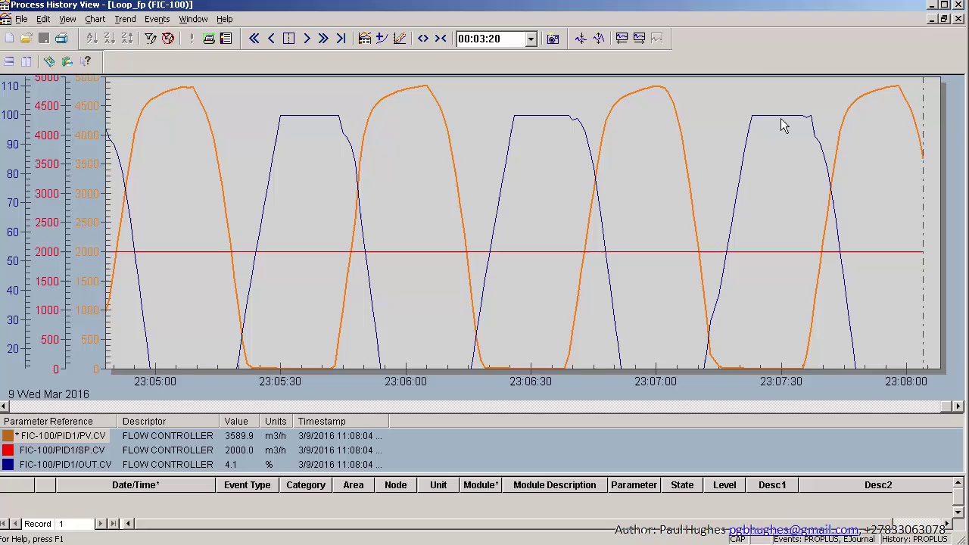
{"action": "left_click", "coordinate": [88, 468]}
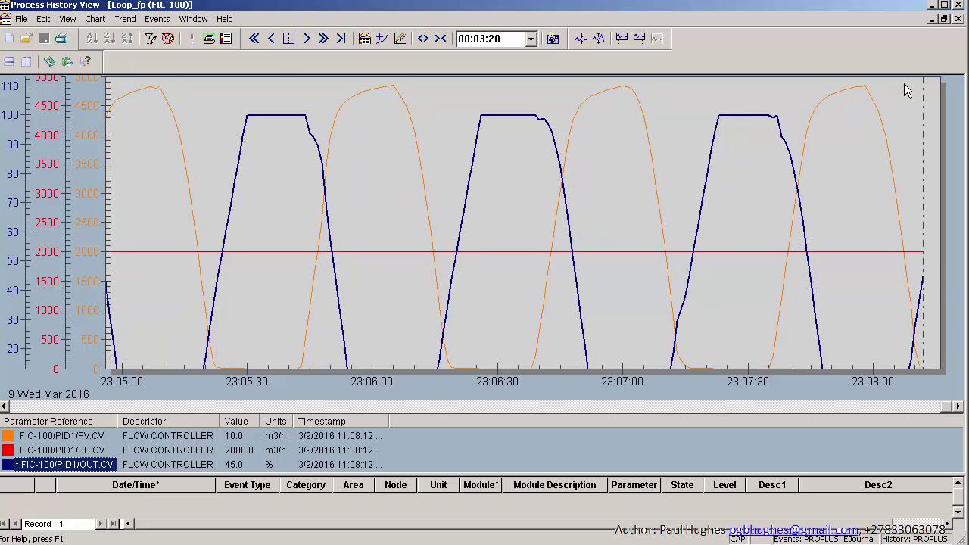
Step: Return to the control diagram and set PID1's RESET value to 10
{"action": "left_click", "coordinate": [932, 6]}
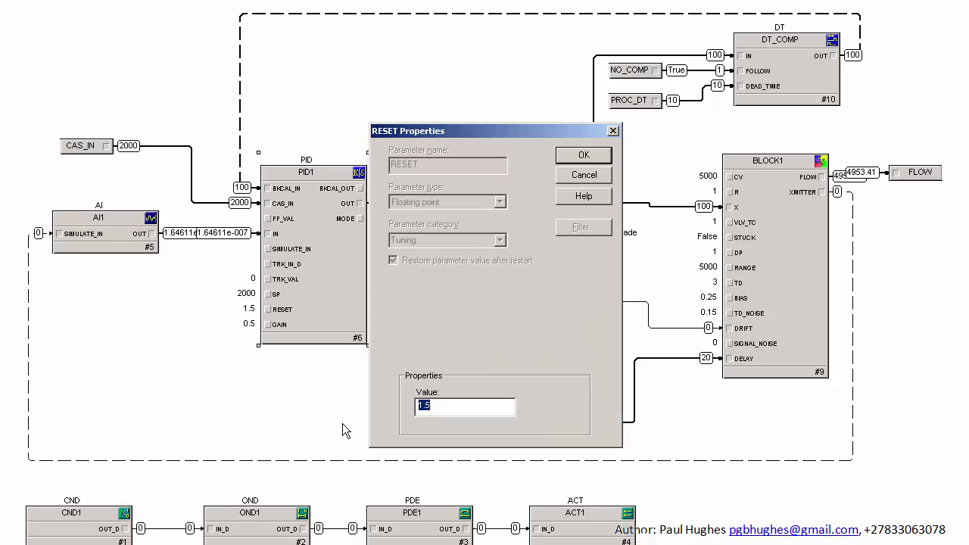
{"action": "key", "text": "Return"}
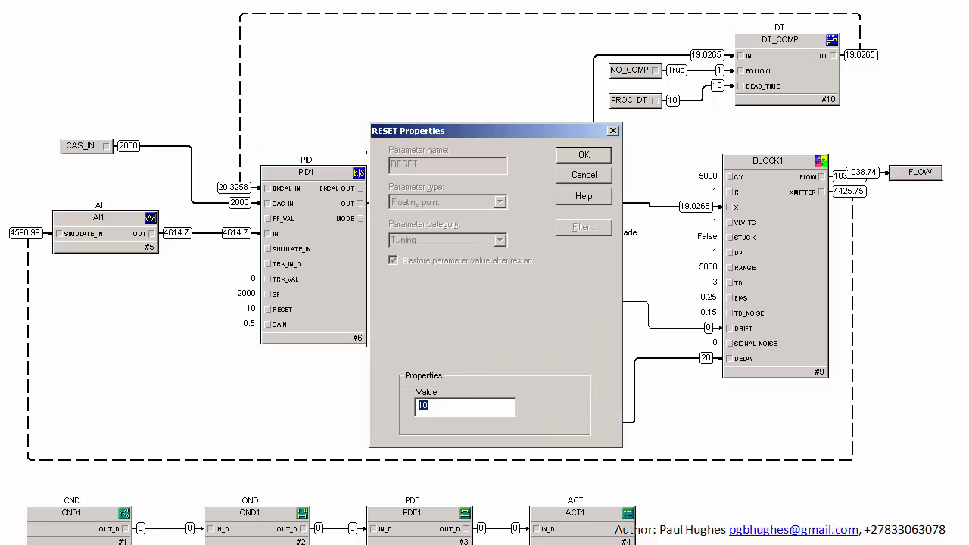
{"action": "key", "text": "Return"}
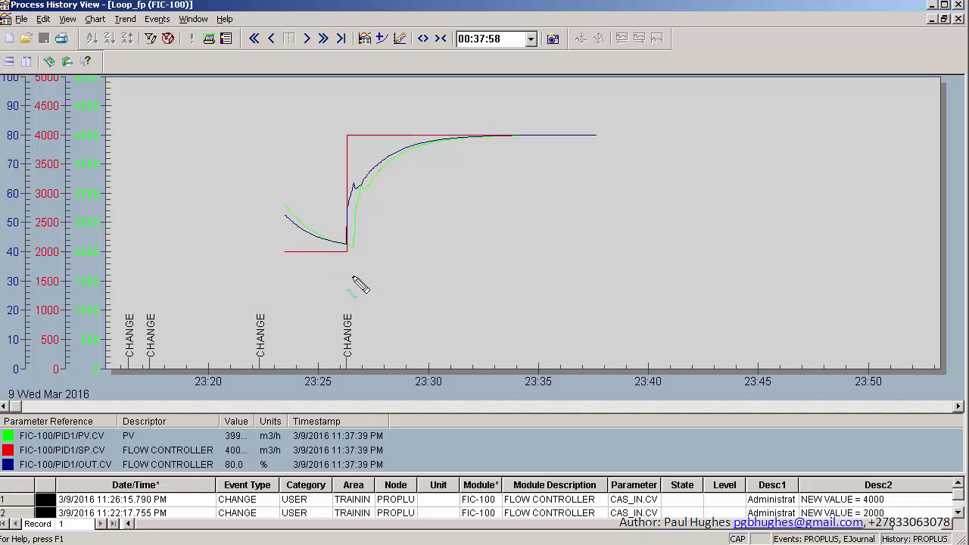
{"action": "left_click_drag", "start_coordinate": [361, 276], "coordinate": [451, 277]}
{"action": "left_click_drag", "start_coordinate": [349, 346], "coordinate": [350, 376]}
{"action": "mouse_move", "coordinate": [429, 350]}
{"action": "left_mouse_down"}
{"action": "mouse_move", "coordinate": [432, 415]}
{"action": "mouse_move", "coordinate": [432, 393]}
{"action": "mouse_move", "coordinate": [409, 391]}
{"action": "mouse_move", "coordinate": [450, 403]}
{"action": "left_mouse_up"}
Step: Minimize Process History View to reveal the diagram with PID1 at gain 0.3, reset 25
{"action": "left_click", "coordinate": [930, 5]}
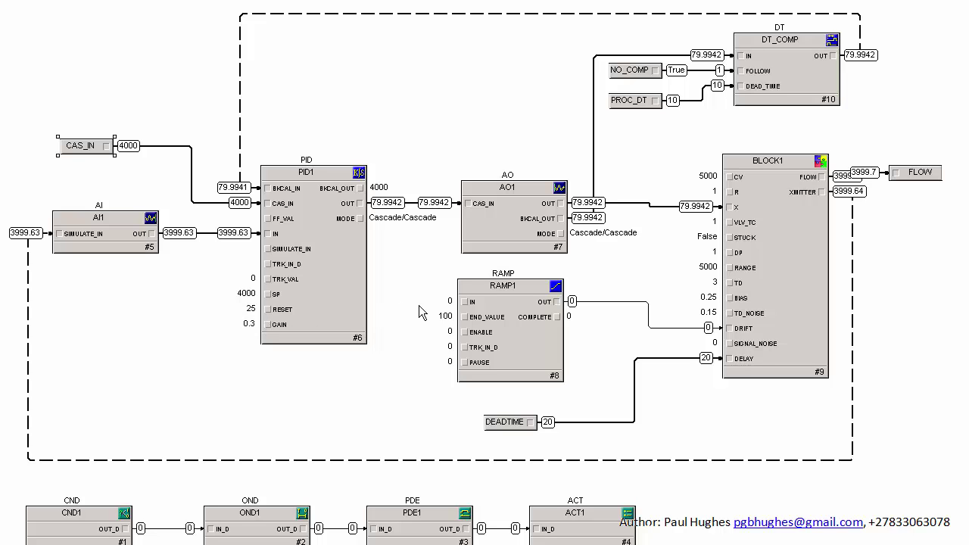
{"action": "left_click", "coordinate": [339, 307]}
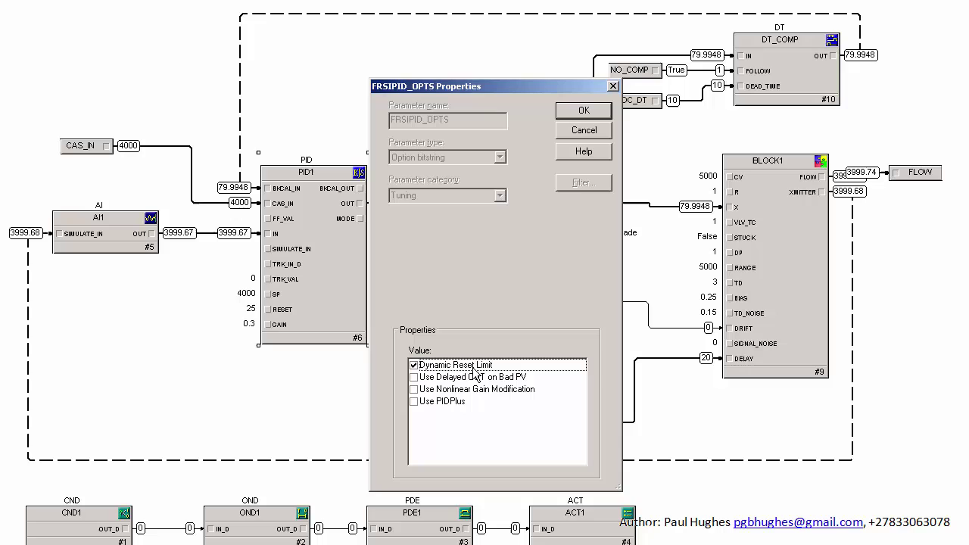
{"action": "left_click", "coordinate": [590, 134]}
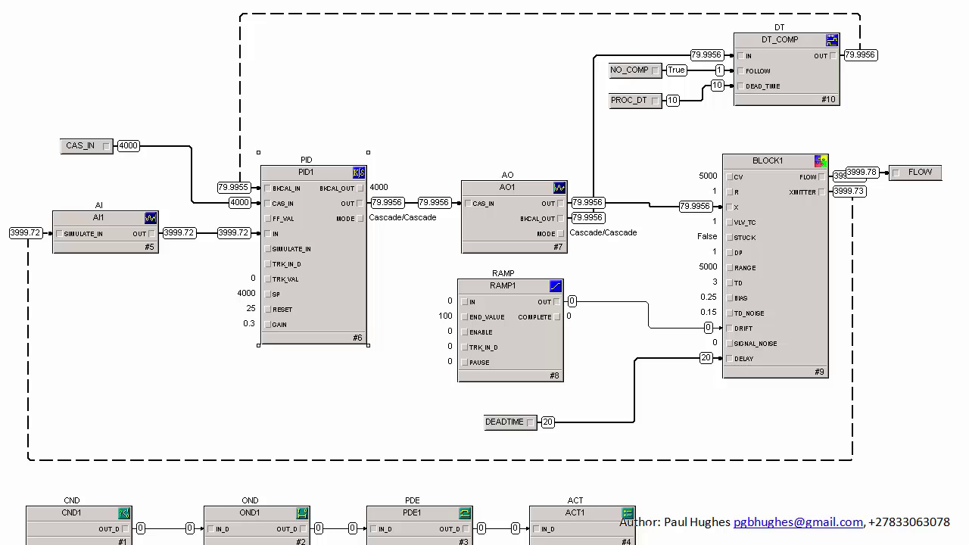
Step: Draw cyan ellipses around the DT_COMP block and its PROC_DT dead time of 10
{"action": "mouse_move", "coordinate": [701, 31]}
{"action": "left_mouse_down"}
{"action": "mouse_move", "coordinate": [769, 41]}
{"action": "mouse_move", "coordinate": [864, 127]}
{"action": "left_mouse_up"}
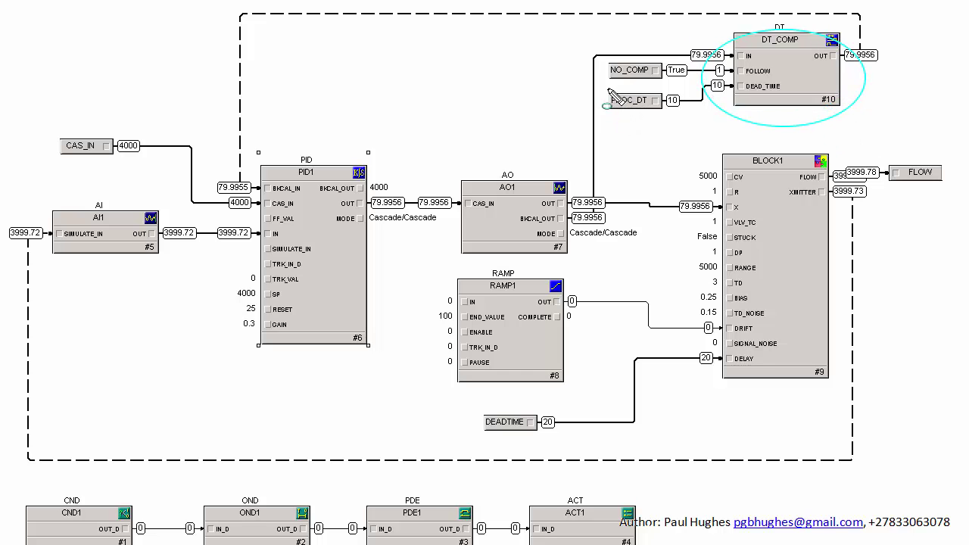
{"action": "mouse_move", "coordinate": [600, 91]}
{"action": "left_mouse_down"}
{"action": "mouse_move", "coordinate": [643, 115]}
{"action": "mouse_move", "coordinate": [687, 123]}
{"action": "left_mouse_up"}
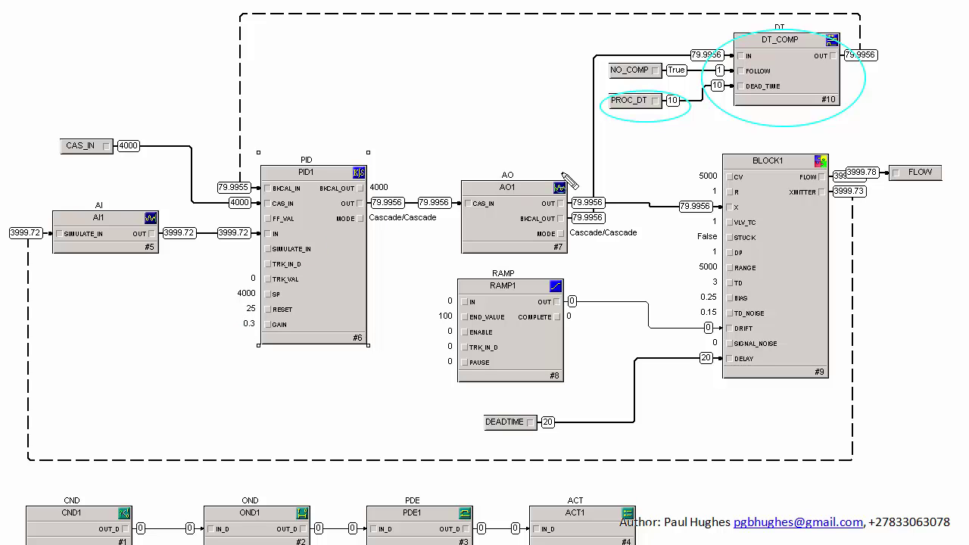
Step: Clear the markings and set NO_COMP to False so DT_COMP's FOLLOW reads 0
{"action": "key", "text": "Escape"}
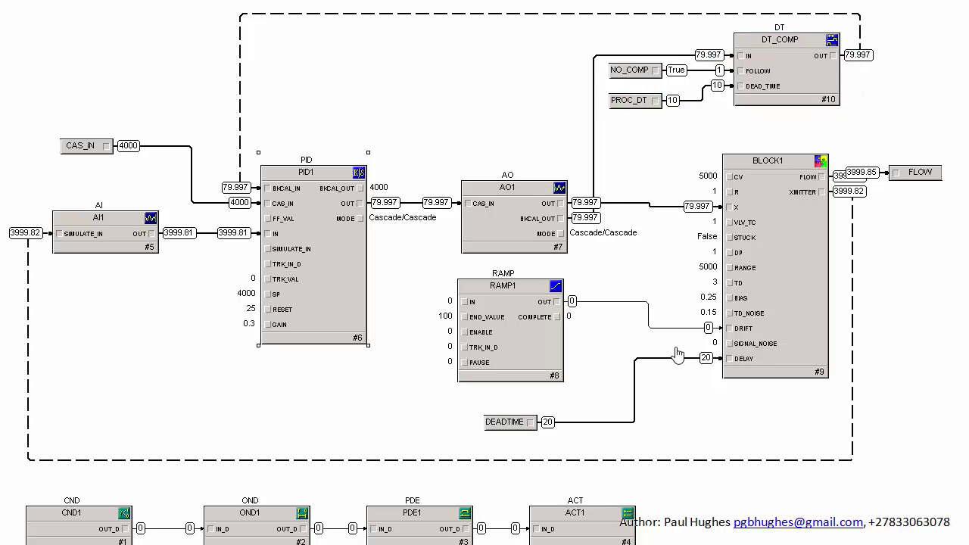
{"action": "double_click", "coordinate": [640, 72]}
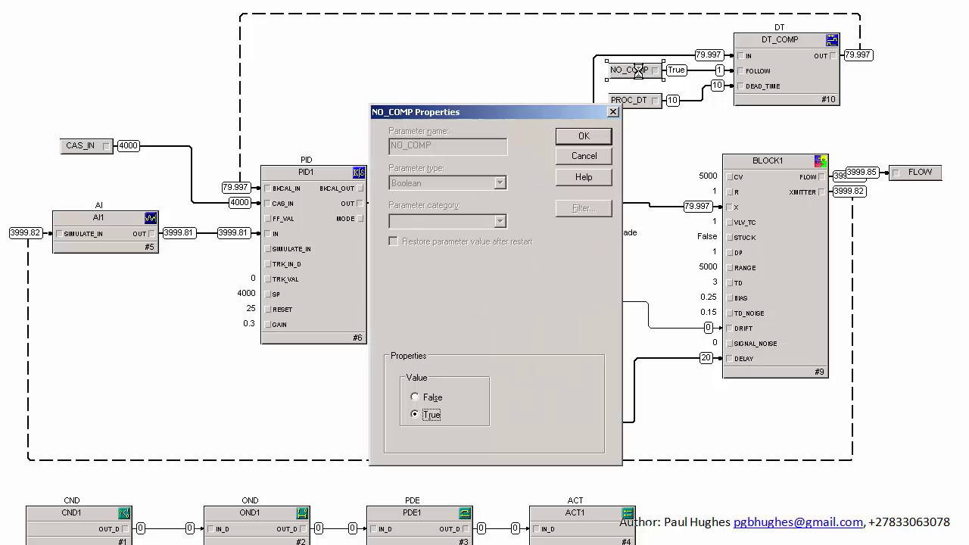
{"action": "left_click", "coordinate": [422, 398]}
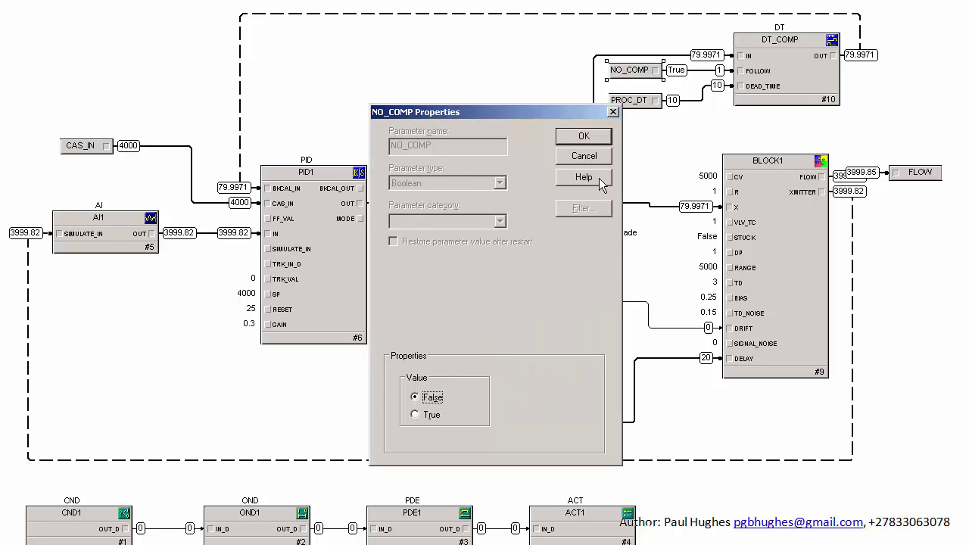
{"action": "left_click", "coordinate": [595, 139]}
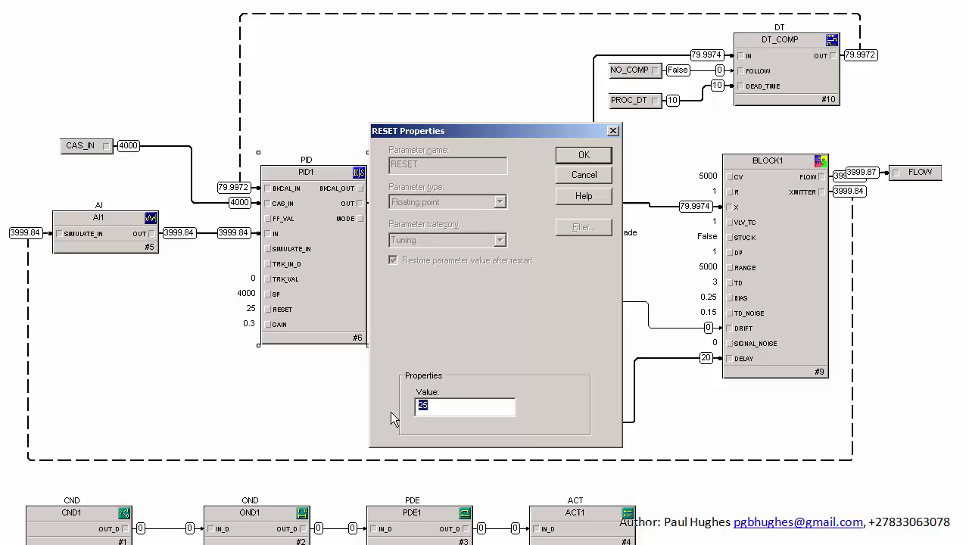
Step: Change PID1's reset from 25 to 5 and its gain from 0.3 to 0.6
{"action": "type", "text": "5"}
{"action": "key", "text": "Return"}
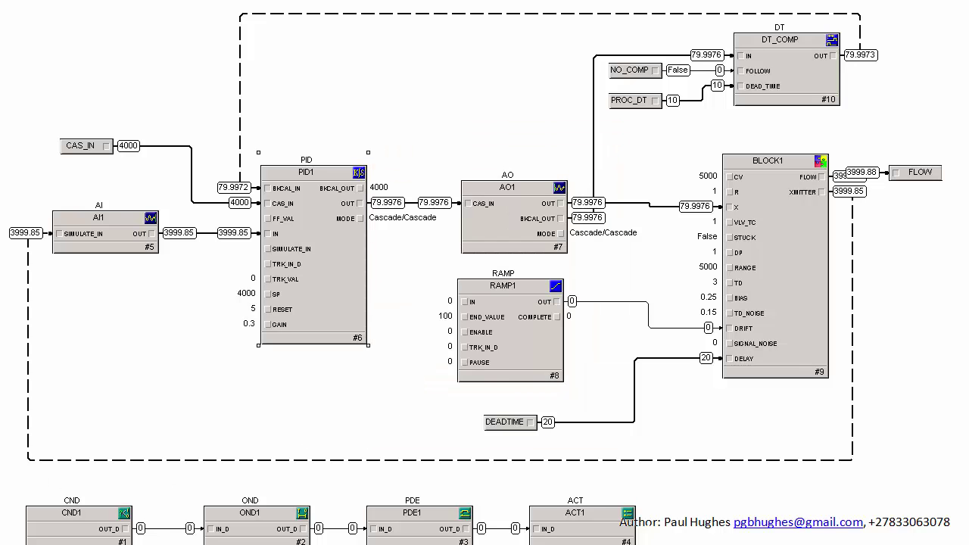
{"action": "double_click", "coordinate": [279, 324]}
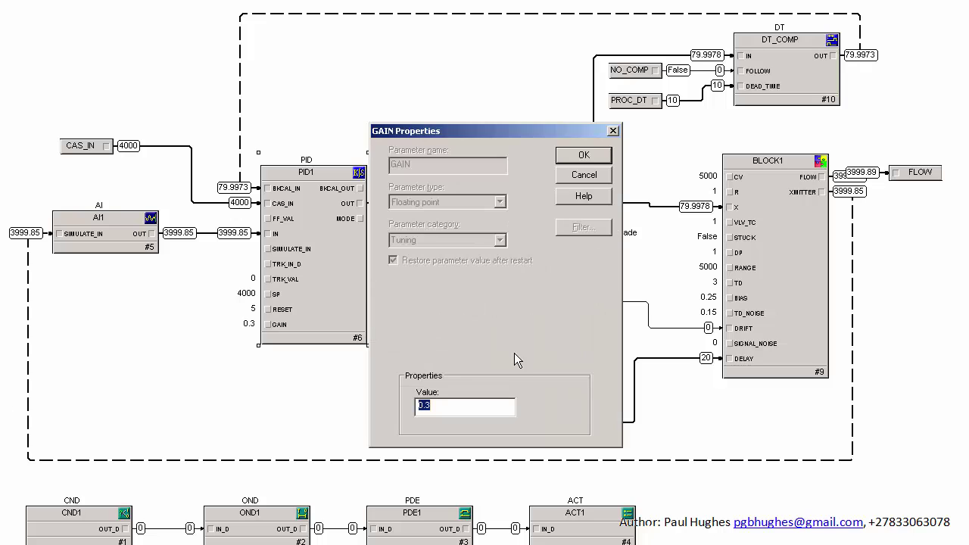
{"action": "type", "text": ".6"}
{"action": "key", "text": "Return"}
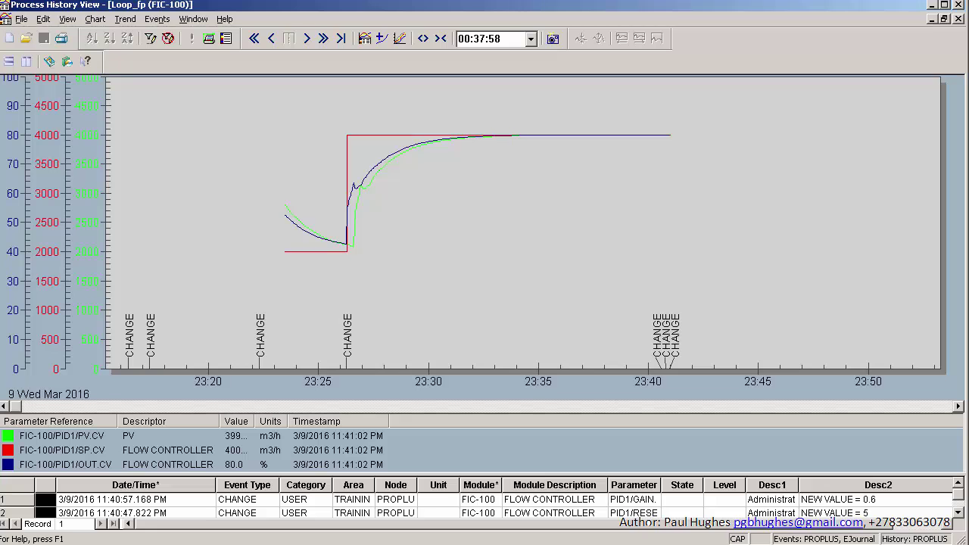
Step: Back on the diagram, lower the CAS_IN cascade setpoint from 4000 to 2000
{"action": "left_click", "coordinate": [933, 5]}
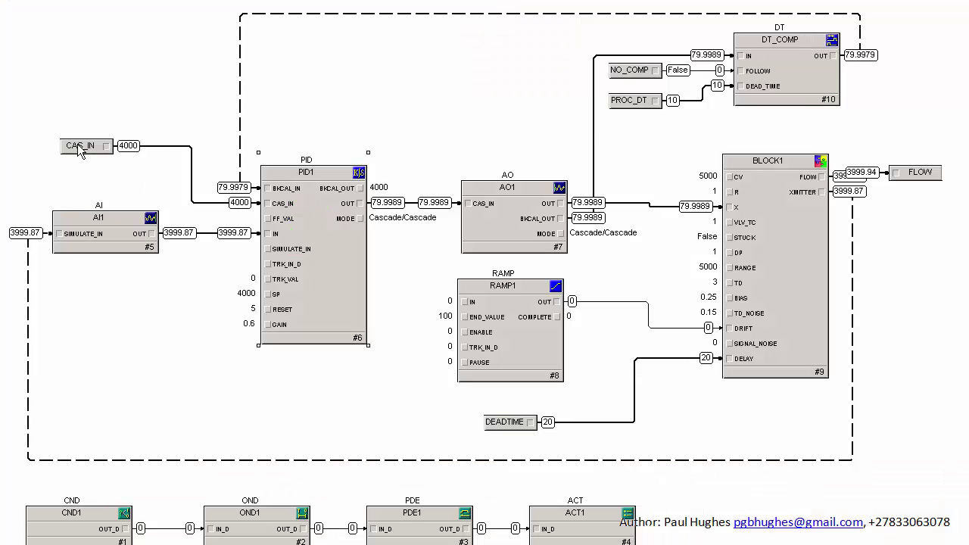
{"action": "double_click", "coordinate": [81, 147]}
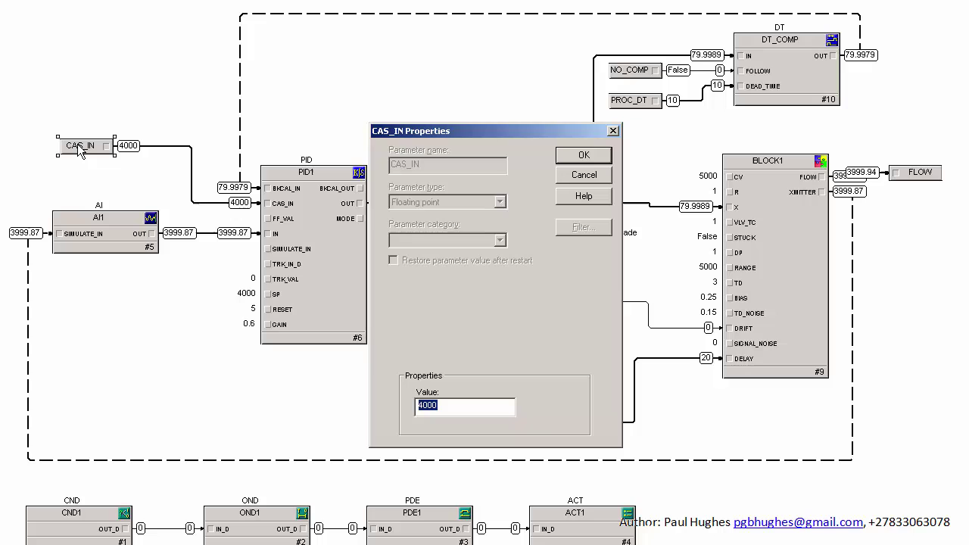
{"action": "type", "text": "2000"}
{"action": "key", "text": "Return"}
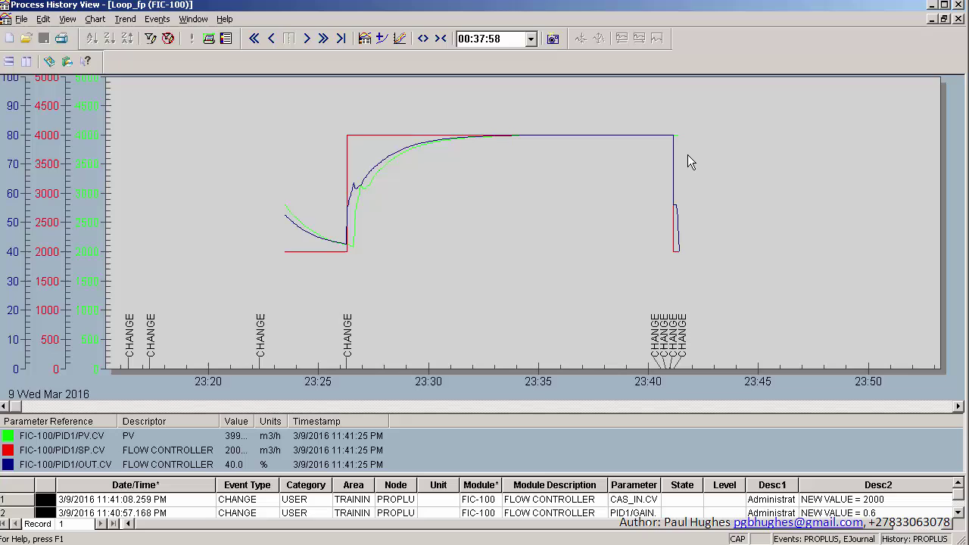
Step: Shrink the FIC-100 trend span three times to 00:11:15 and jump to the latest data
{"action": "left_click", "coordinate": [440, 40]}
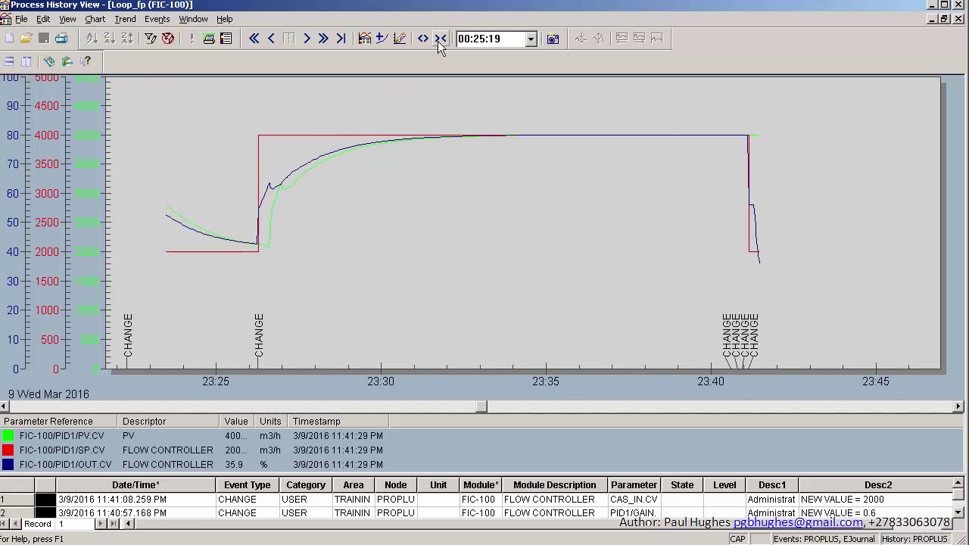
{"action": "left_click", "coordinate": [440, 40]}
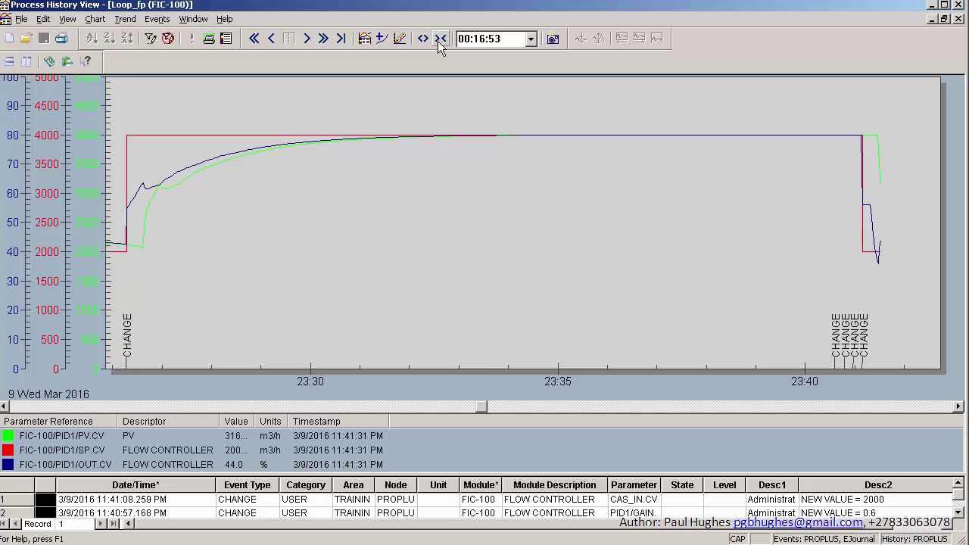
{"action": "left_click", "coordinate": [440, 39]}
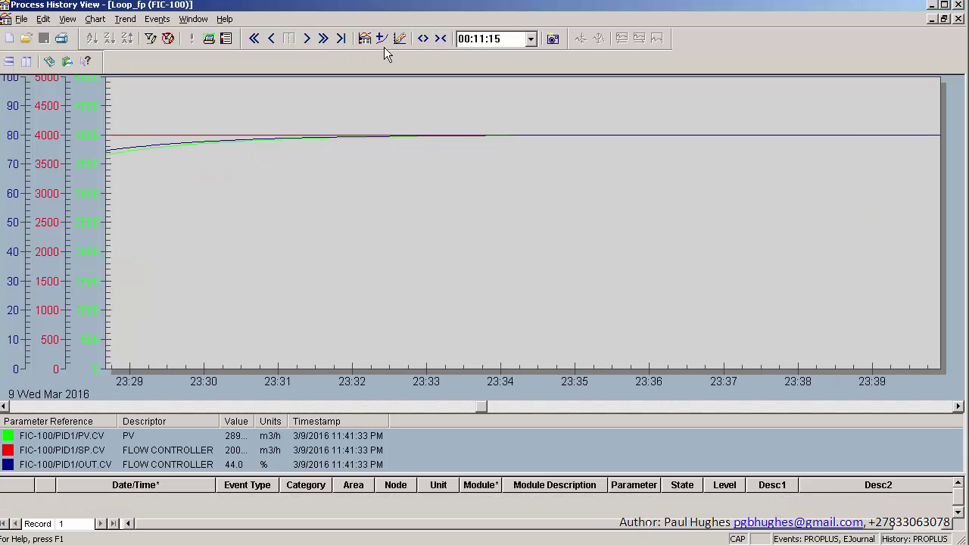
{"action": "left_click", "coordinate": [344, 41]}
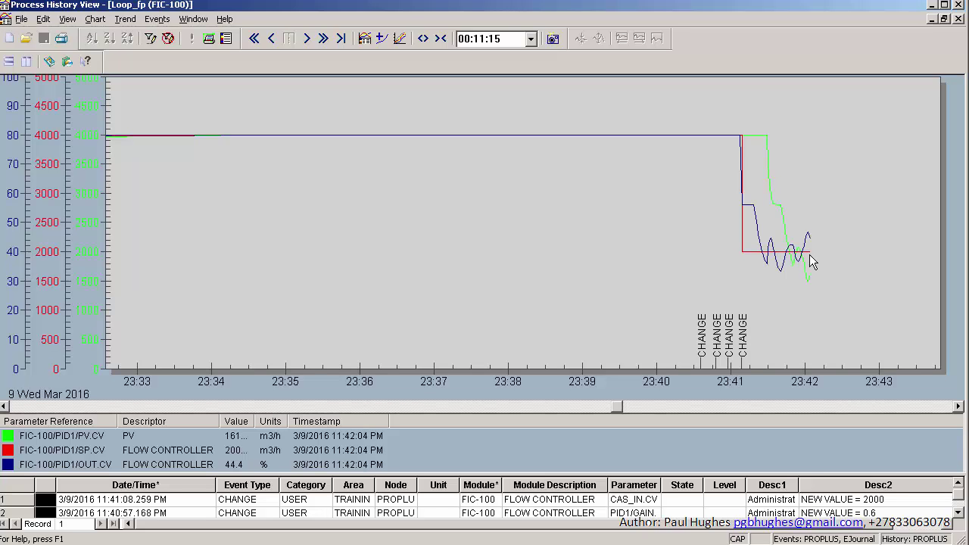
Step: Return to the control diagram and set PID1's GAIN to 0.5
{"action": "left_click", "coordinate": [931, 8]}
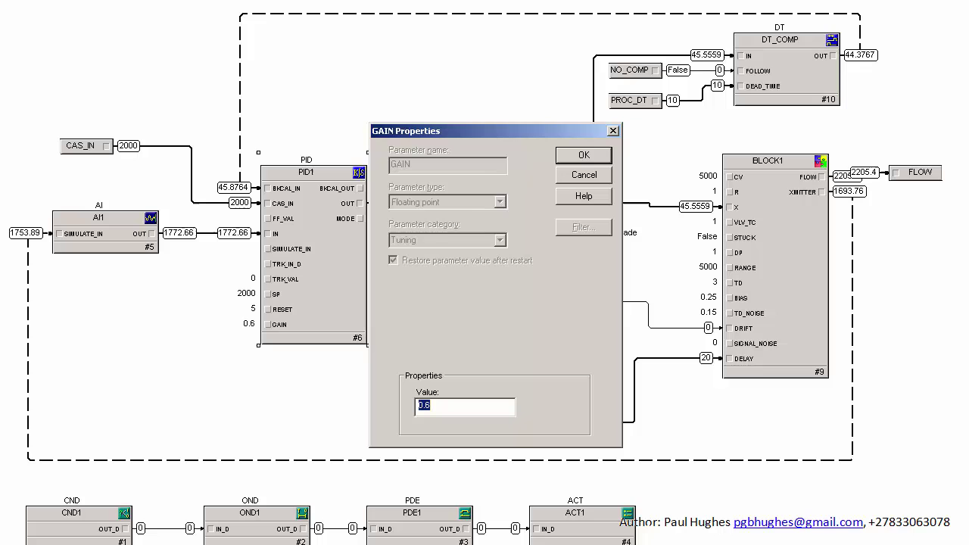
{"action": "type", "text": "1"}
{"action": "key", "text": "Return"}
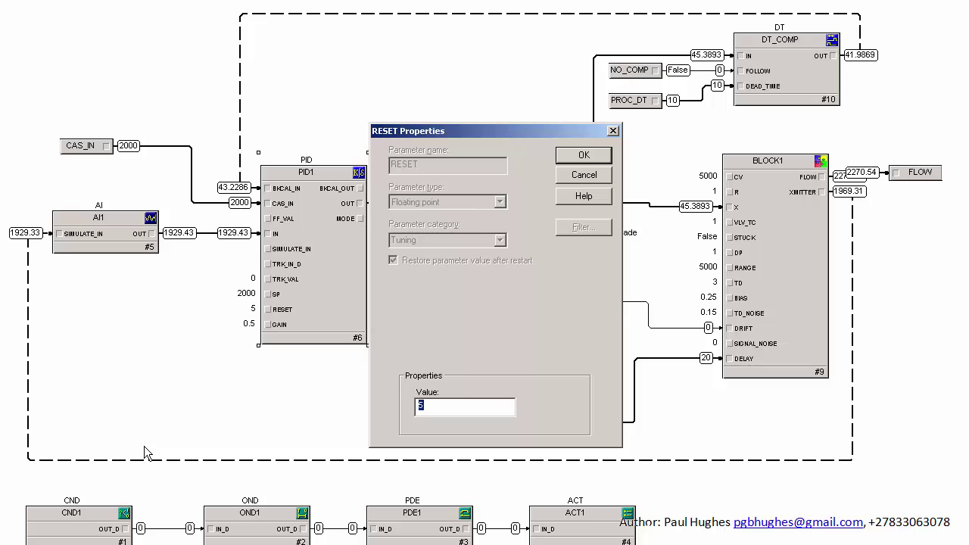
Step: Set PID1's RESET to an interim 8, correcting an invalid entry
{"action": "type", "text": "8\\"}
{"action": "key", "text": "Return"}
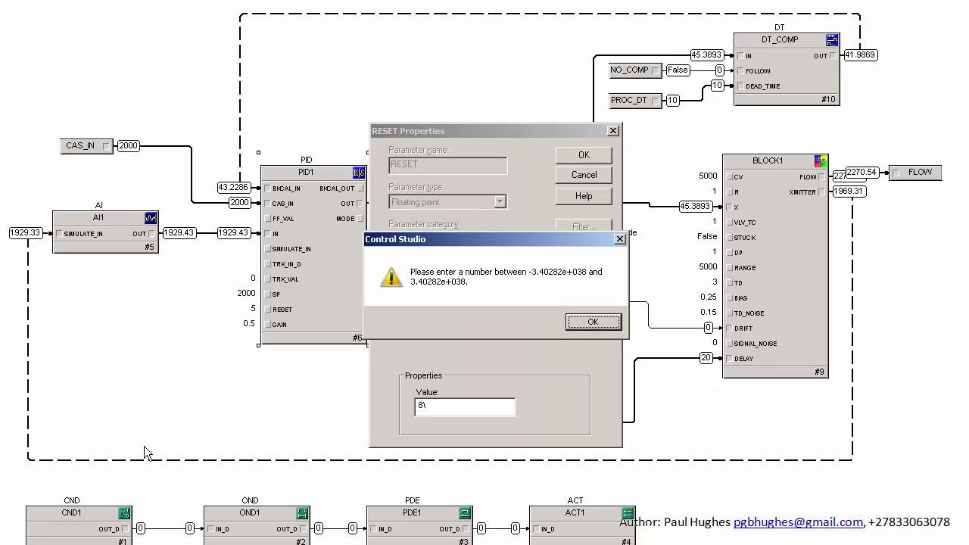
{"action": "key", "text": "Return"}
{"action": "type", "text": "8"}
{"action": "key", "text": "Return"}
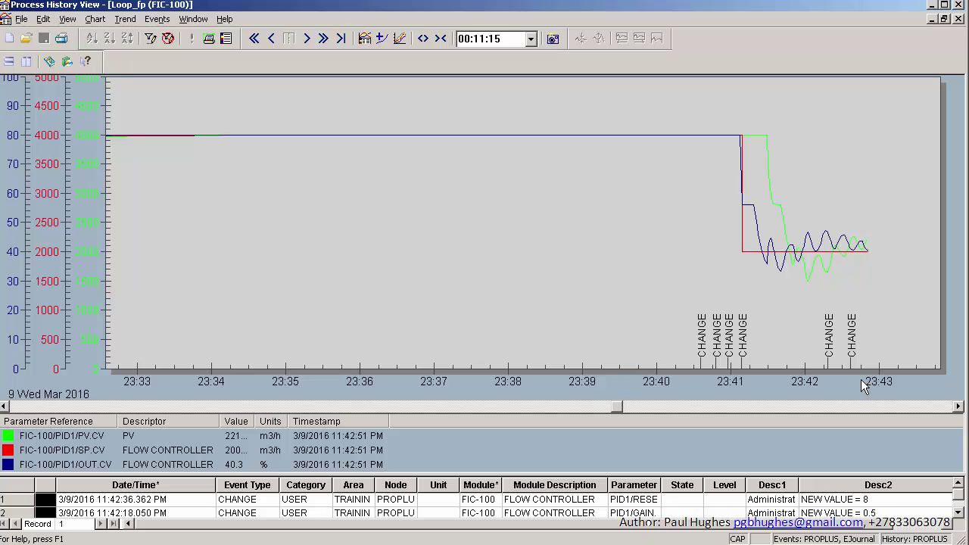
Step: Back on the control diagram, change PID1's RESET from 8 to 10
{"action": "left_click", "coordinate": [930, 5]}
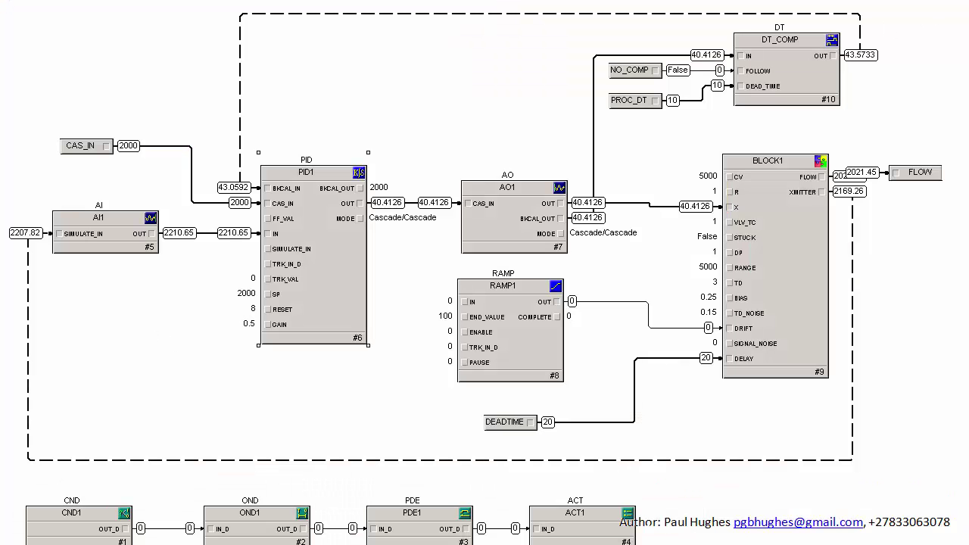
{"action": "double_click", "coordinate": [283, 309]}
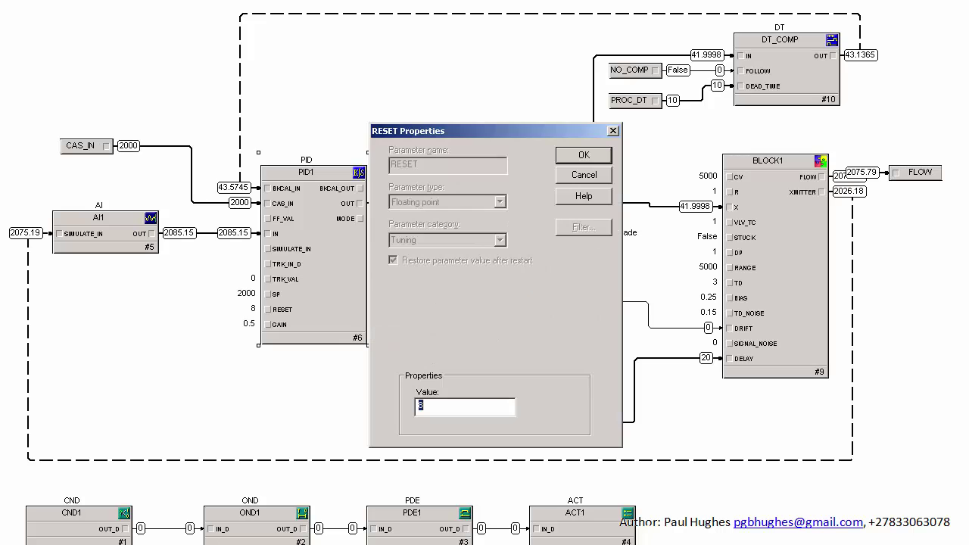
{"action": "type", "text": "10"}
{"action": "key", "text": "Return"}
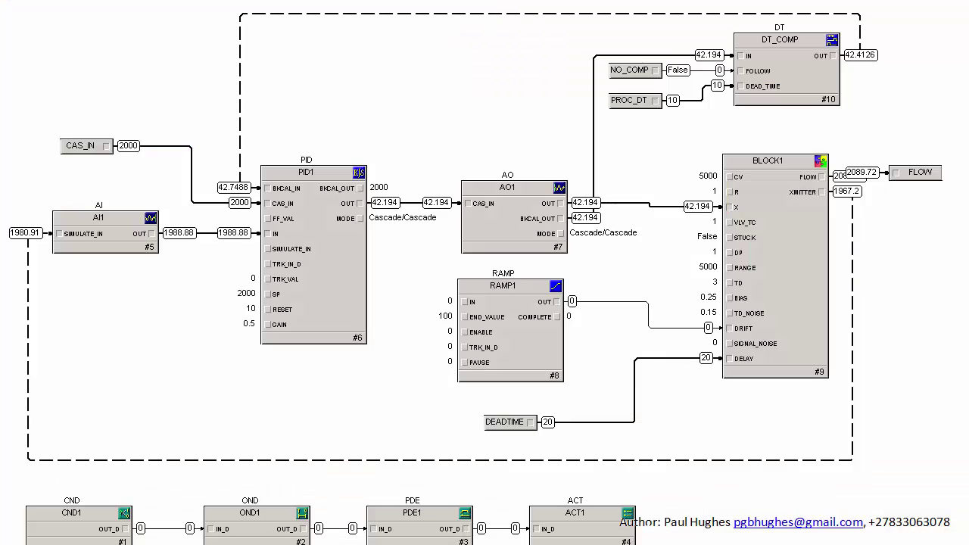
Step: Raise the CAS_IN setpoint to 3000, then to 4000
{"action": "double_click", "coordinate": [81, 144]}
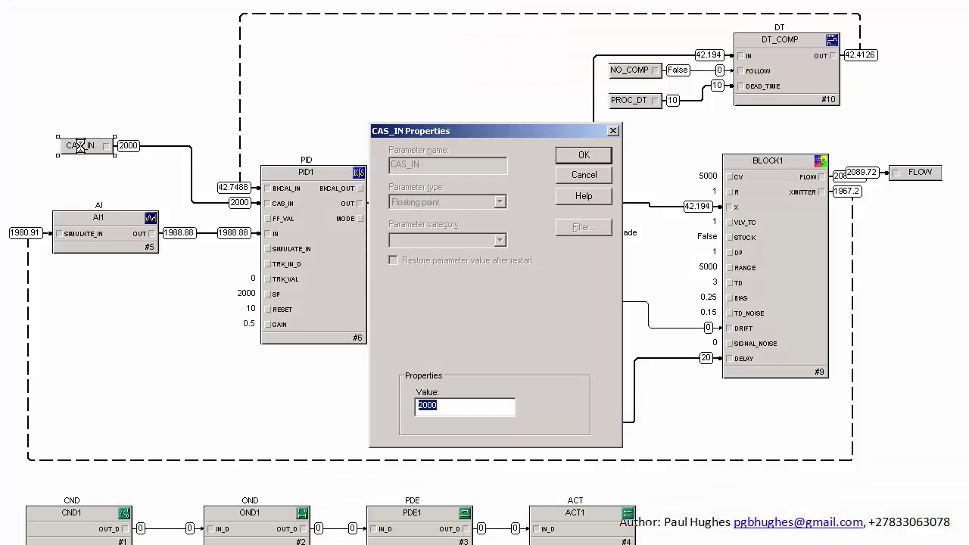
{"action": "type", "text": "2000"}
{"action": "key", "text": "Return"}
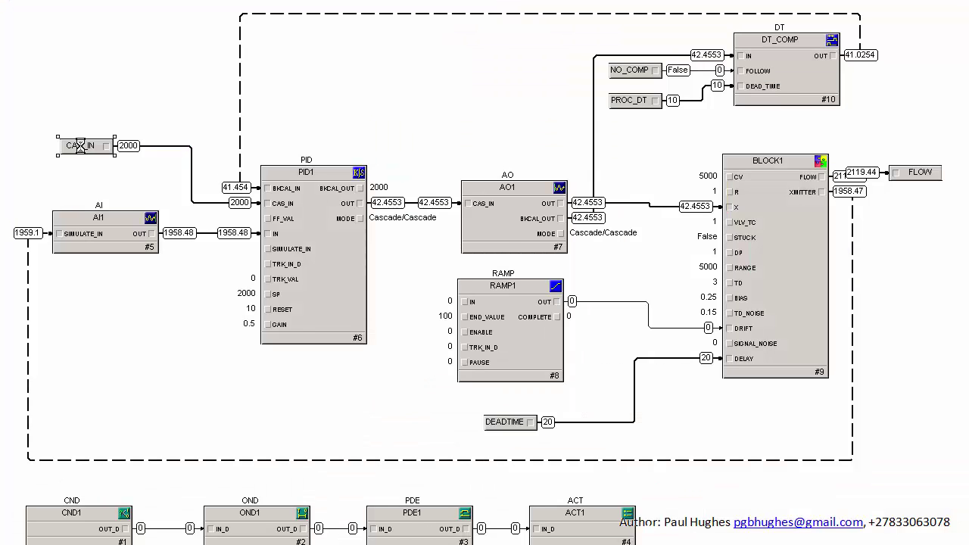
{"action": "double_click", "coordinate": [81, 145]}
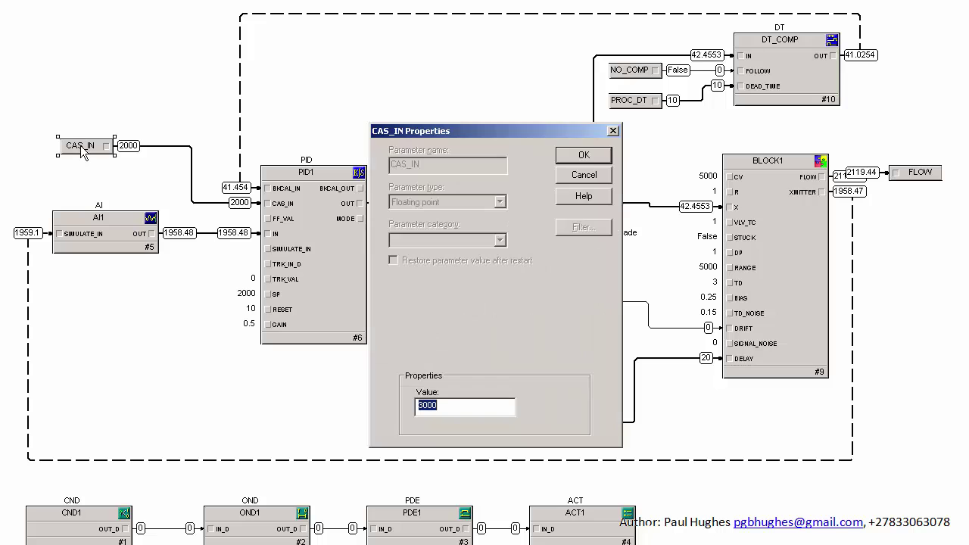
{"action": "type", "text": "4000"}
{"action": "key", "text": "Return"}
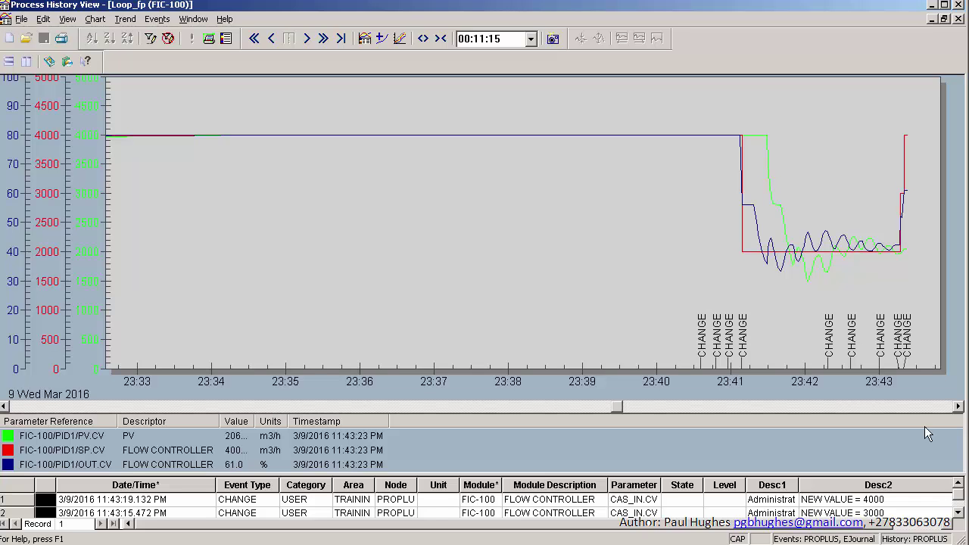
Step: Set the FIC-100 trend to the latest 00:07:30 and place the time cursor at the data end
{"action": "left_click", "coordinate": [440, 38]}
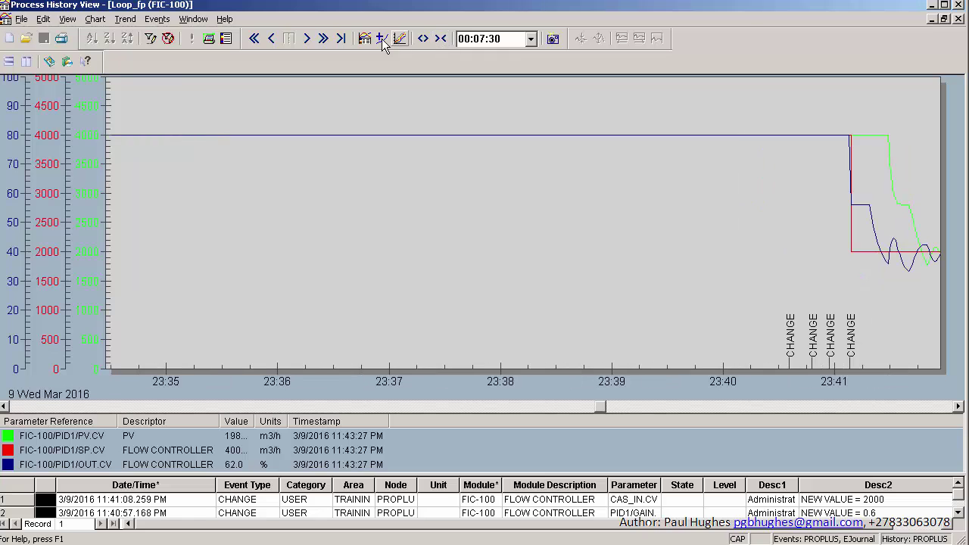
{"action": "left_click", "coordinate": [341, 38]}
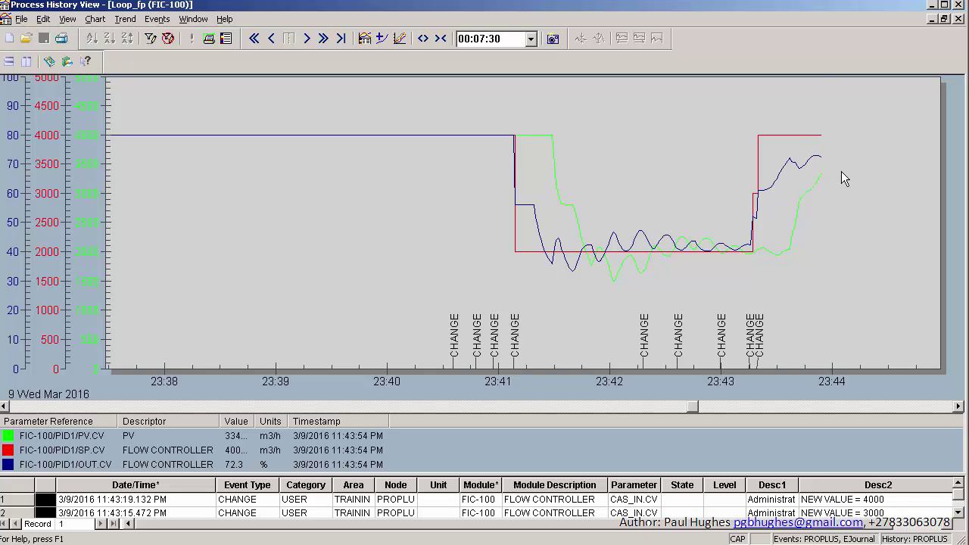
{"action": "left_click", "coordinate": [841, 172]}
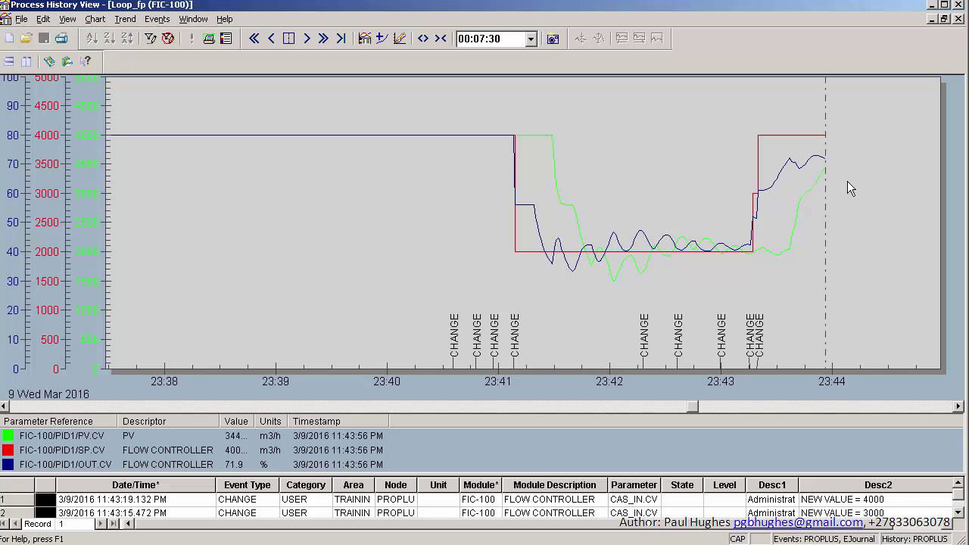